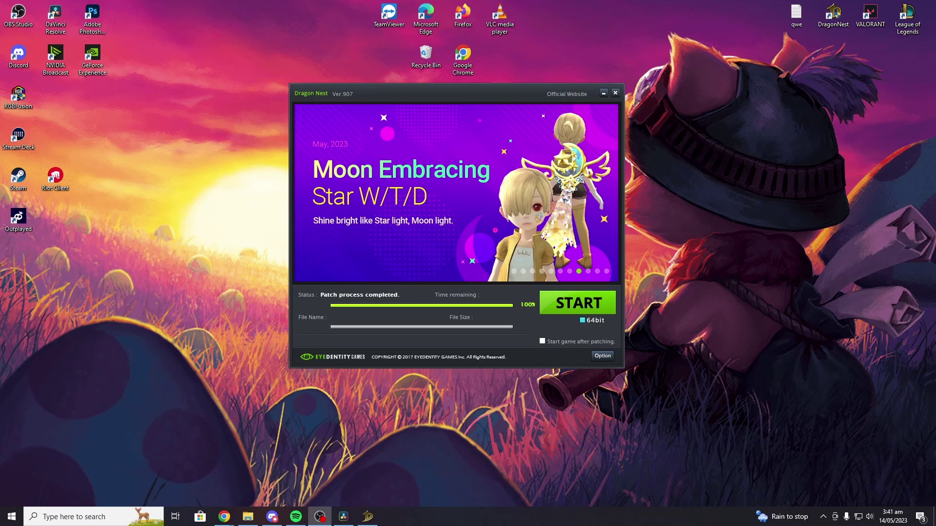
Step: Start Dragon Nest from its launcher, close the application error, and bring the browser with error solve.rar onto this screen
{"action": "left_click", "coordinate": [581, 304]}
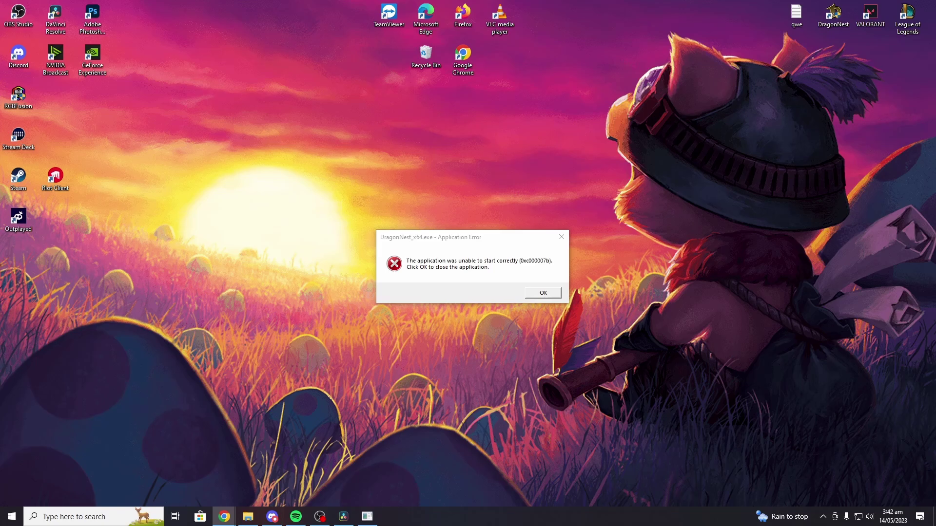
{"action": "left_click_drag", "start_coordinate": [935, 183], "coordinate": [546, 9]}
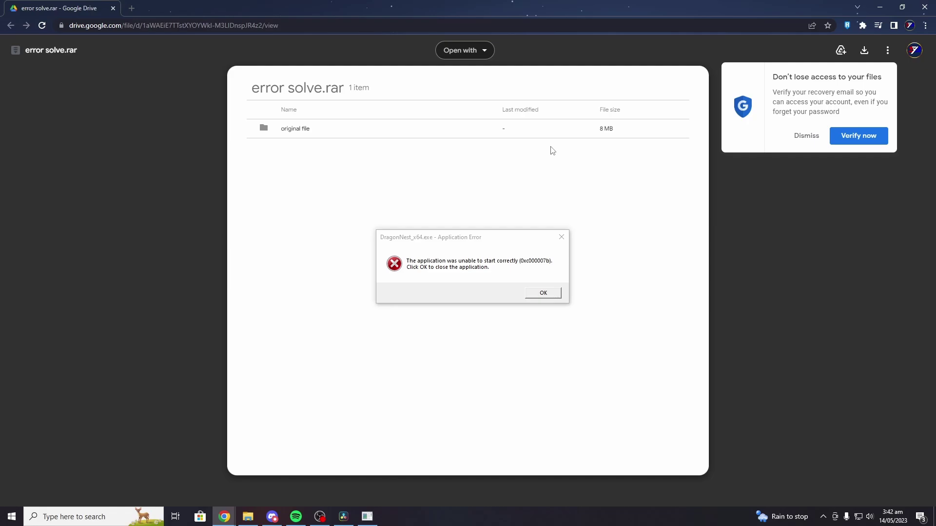
{"action": "left_click", "coordinate": [547, 295]}
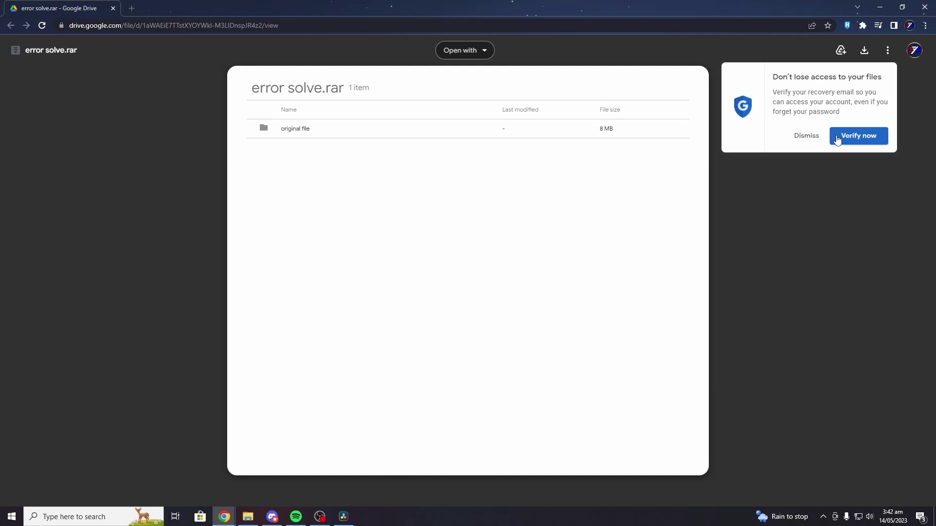
Step: Dismiss the account recovery notice and download error solve.rar from Google Drive, checking its original file folder
{"action": "left_click", "coordinate": [804, 142]}
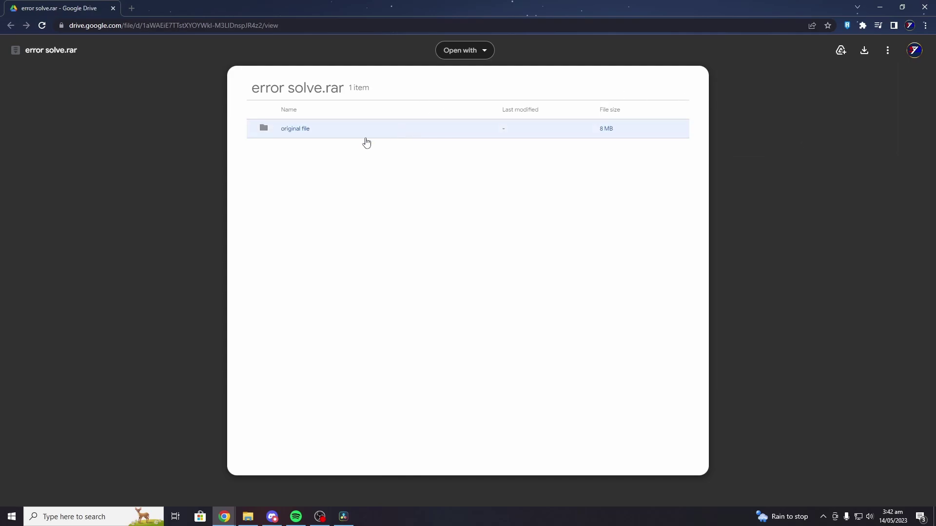
{"action": "double_click", "coordinate": [337, 133]}
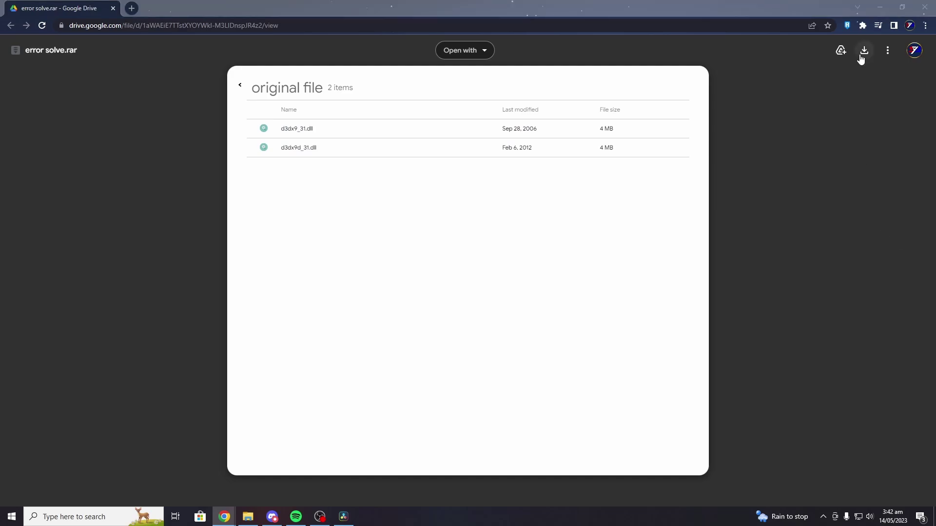
{"action": "left_click", "coordinate": [240, 86]}
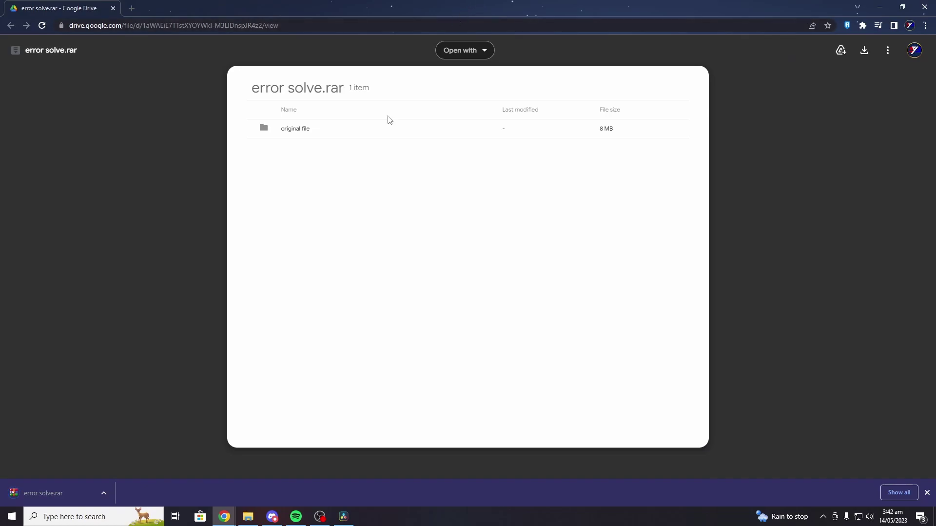
Step: Bring up a File Explorer window at Local Disk (C:) and collapse the D: and E: drives in the folder tree
{"action": "left_click", "coordinate": [250, 519]}
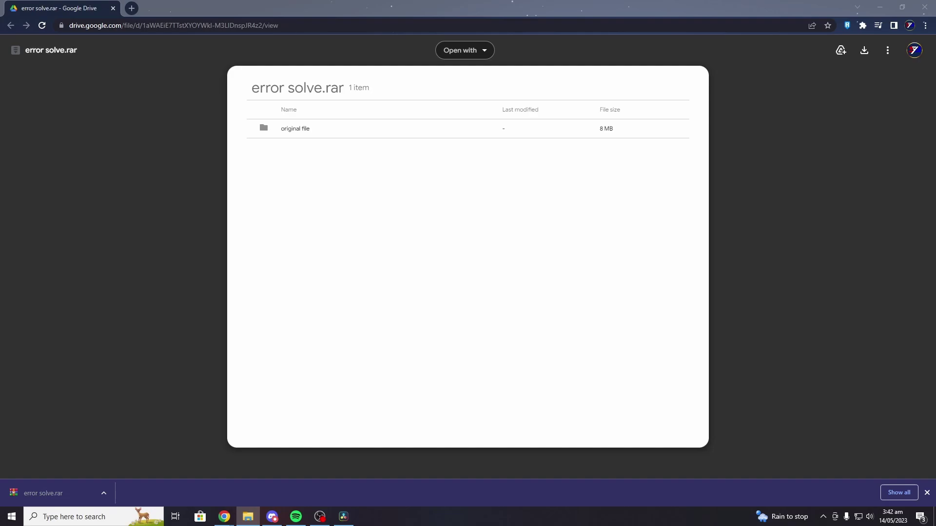
{"action": "left_click_drag", "start_coordinate": [935, 132], "coordinate": [438, 97]}
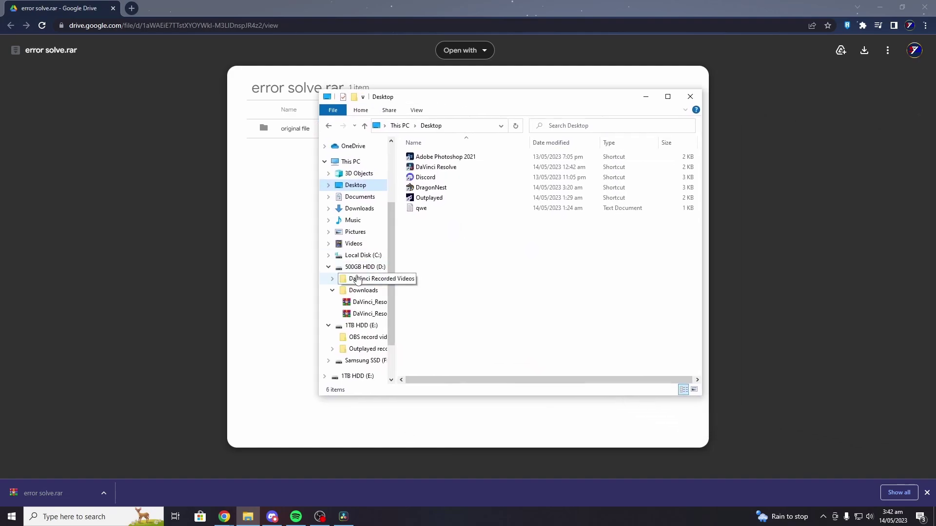
{"action": "left_click", "coordinate": [360, 256]}
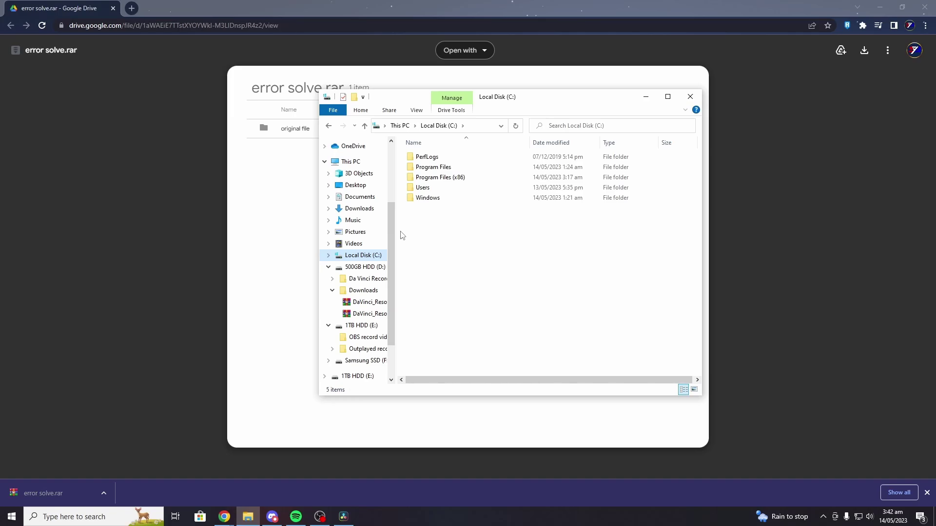
{"action": "left_click", "coordinate": [328, 267]}
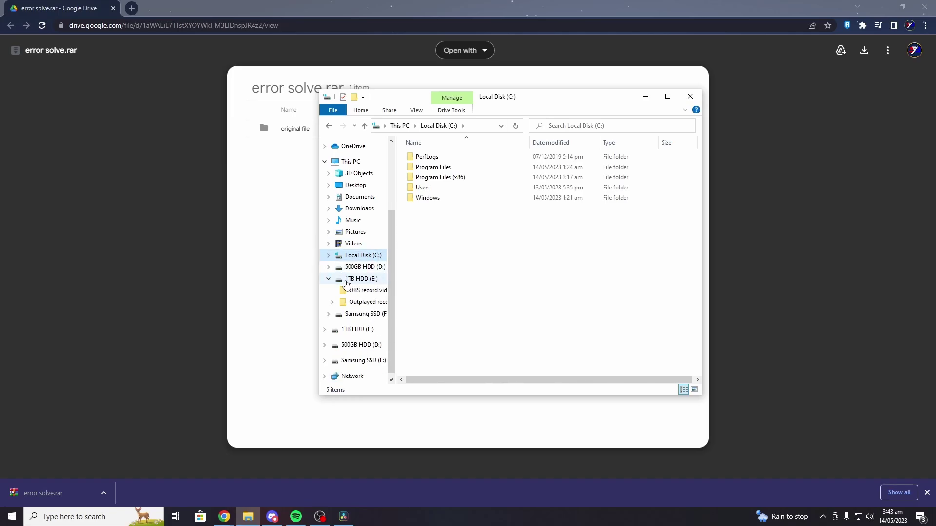
{"action": "left_click", "coordinate": [328, 278]}
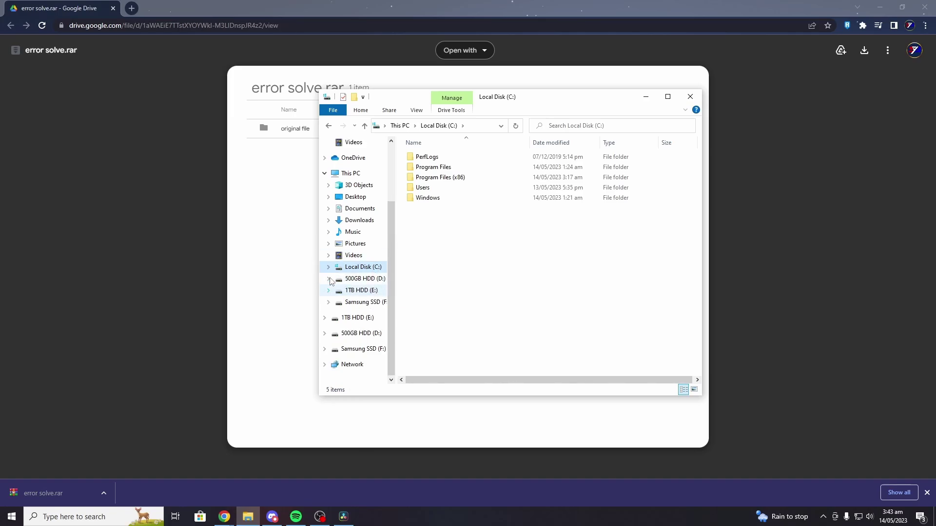
Step: Open the DragonNest installation folder inside EYEDENTITY GAMES under Program Files (x86)
{"action": "double_click", "coordinate": [433, 167]}
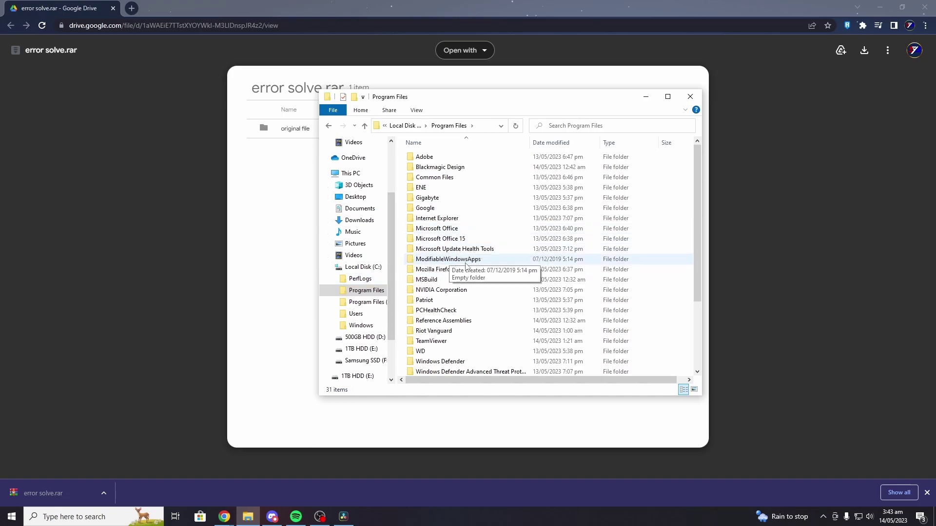
{"action": "key", "text": "alt+Left"}
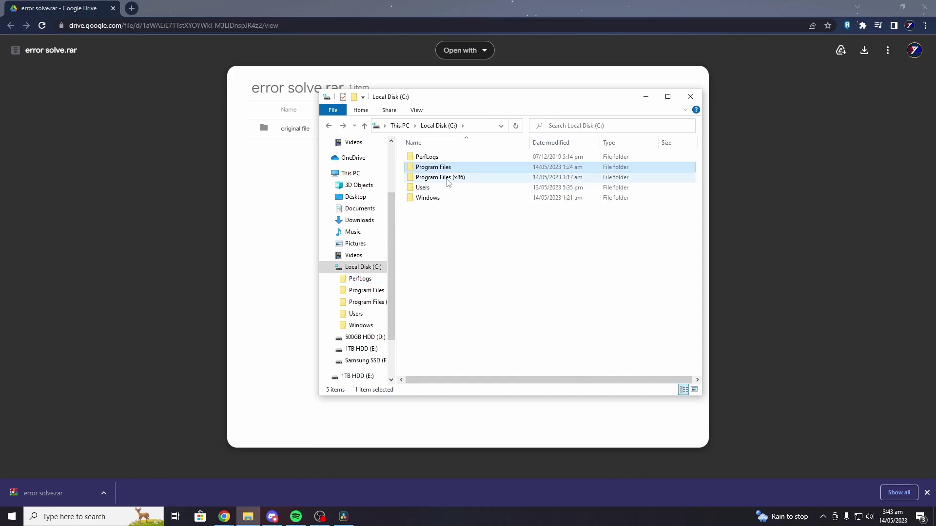
{"action": "double_click", "coordinate": [448, 178]}
{"action": "double_click", "coordinate": [454, 188]}
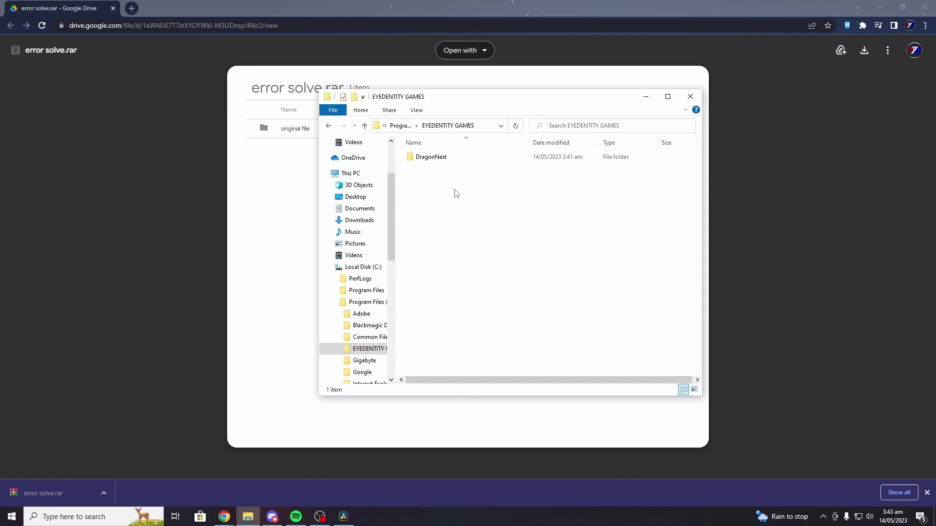
{"action": "double_click", "coordinate": [428, 160]}
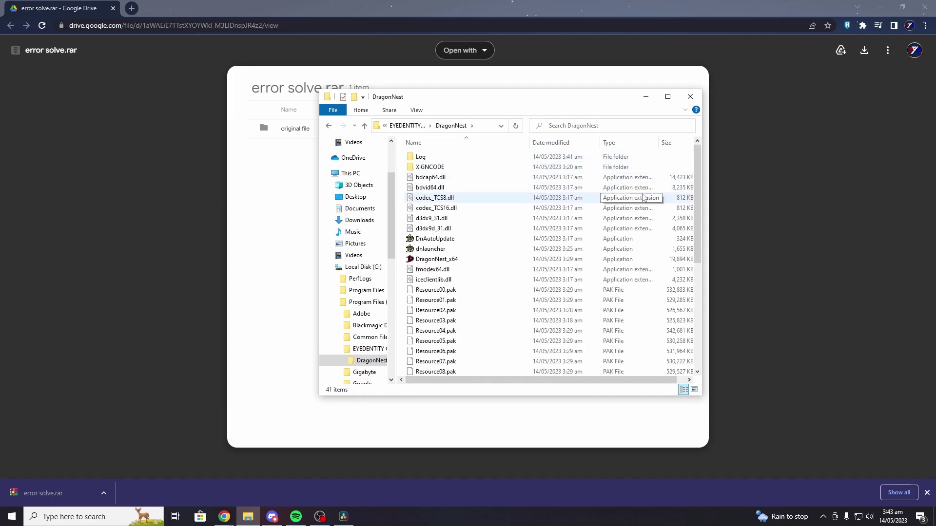
{"action": "mouse_move", "coordinate": [698, 164]}
{"action": "left_mouse_down"}
{"action": "mouse_move", "coordinate": [701, 271]}
{"action": "mouse_move", "coordinate": [698, 155]}
{"action": "left_mouse_up"}
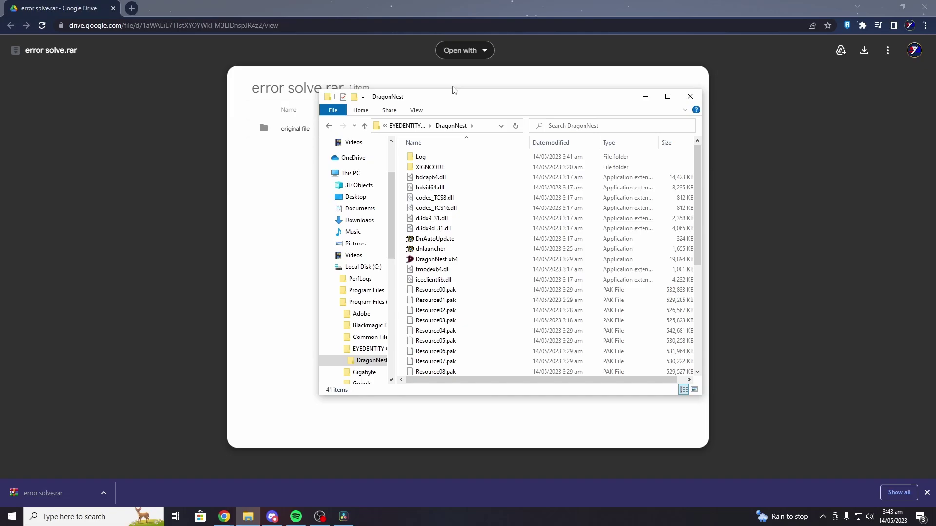
Step: Show the downloaded error solve archive in its folder and extract it there
{"action": "left_click", "coordinate": [428, 4]}
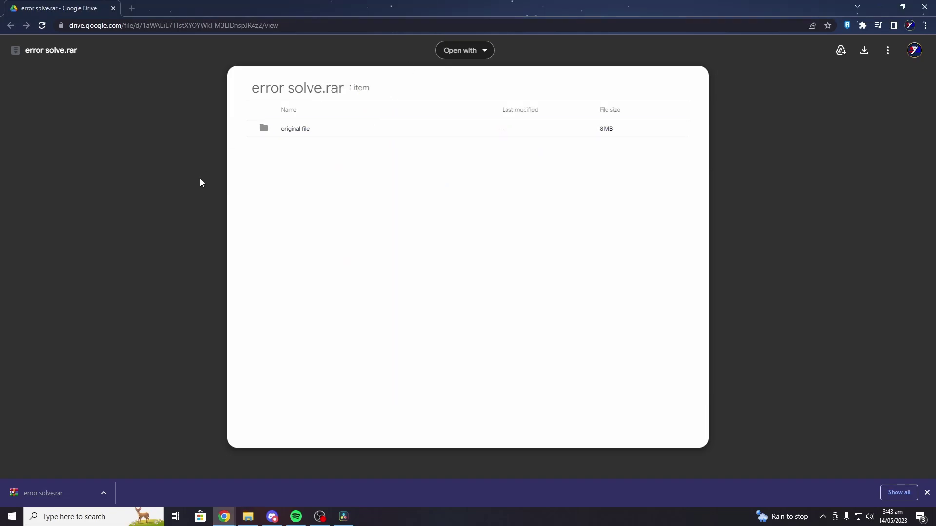
{"action": "right_click", "coordinate": [63, 490]}
{"action": "left_click", "coordinate": [85, 467]}
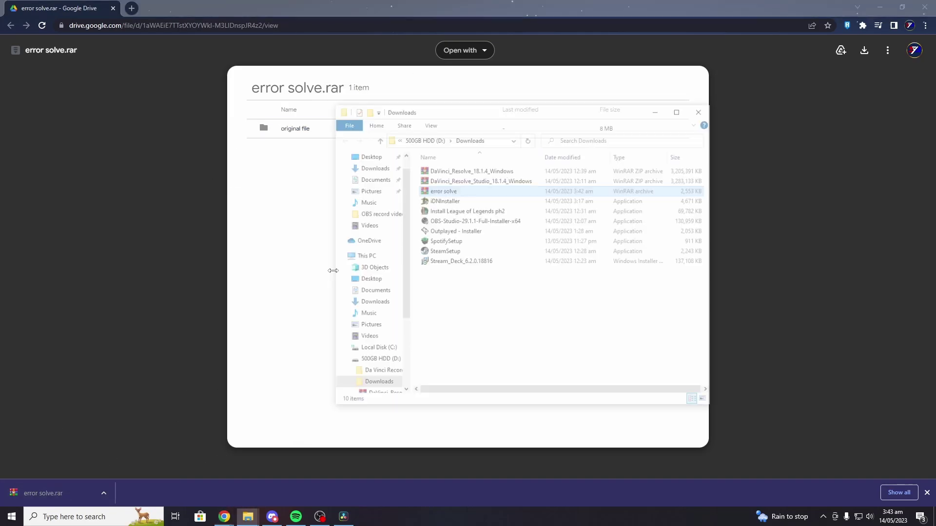
{"action": "right_click", "coordinate": [435, 194]}
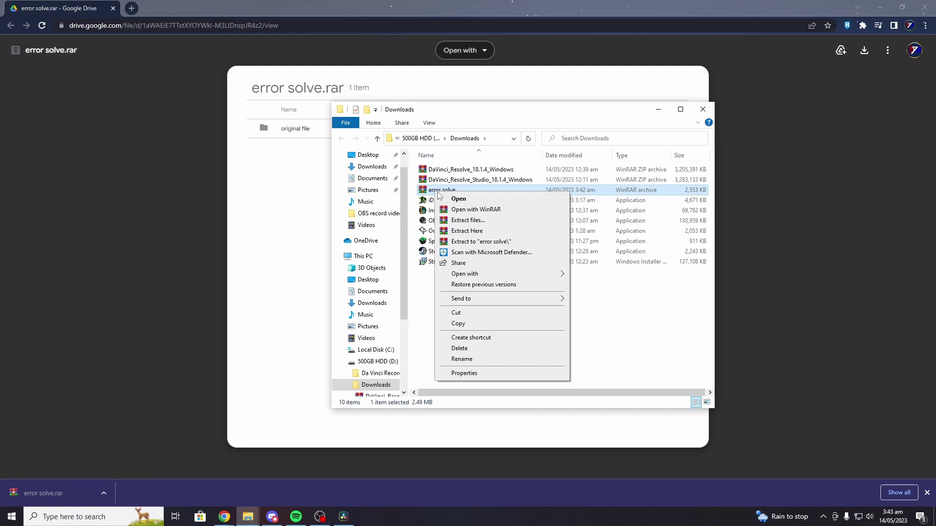
{"action": "left_click", "coordinate": [497, 231]}
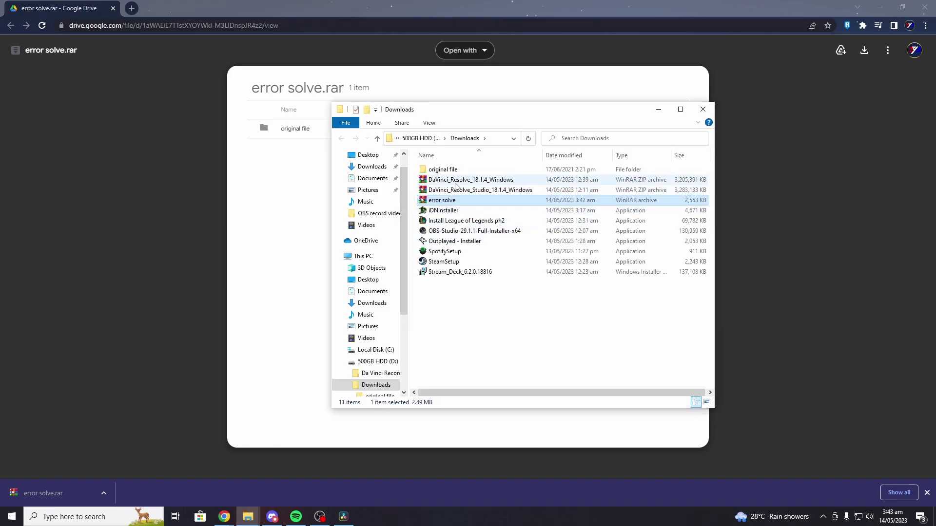
Step: Move d3dx9_31.dll and d3dx9d_31.dll from the extracted original file folder into DragonNest, replacing the existing files with administrator permission
{"action": "double_click", "coordinate": [453, 170]}
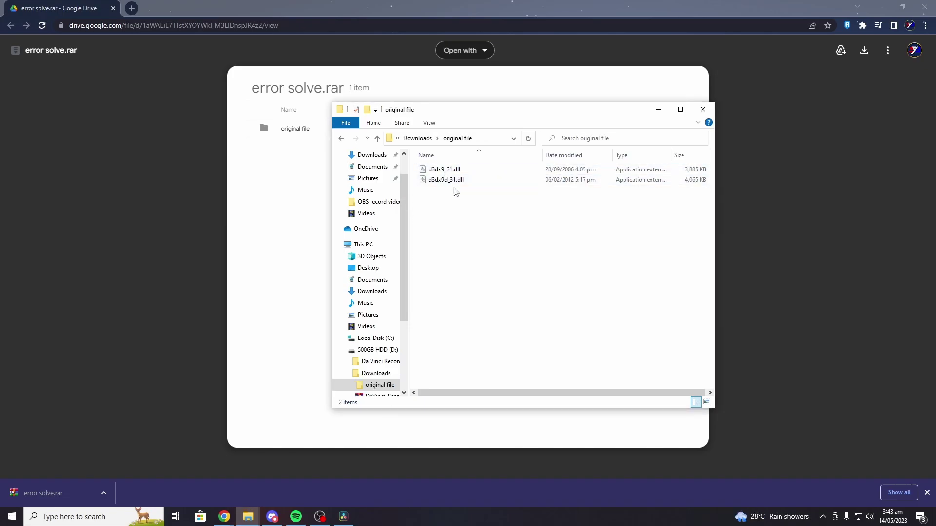
{"action": "key", "text": "alt+Left"}
{"action": "double_click", "coordinate": [453, 170]}
{"action": "left_click_drag", "start_coordinate": [477, 192], "coordinate": [440, 170]}
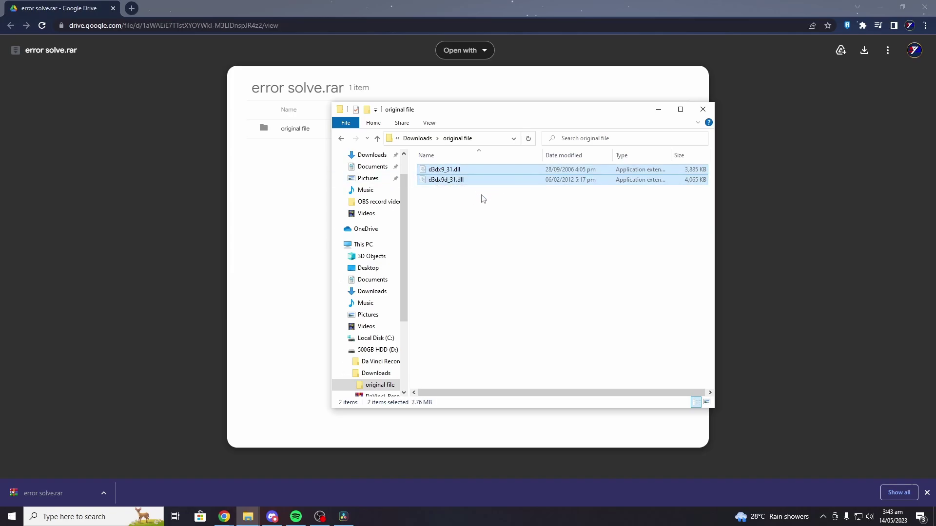
{"action": "mouse_move", "coordinate": [248, 515]}
{"action": "mouse_move", "coordinate": [233, 478]}
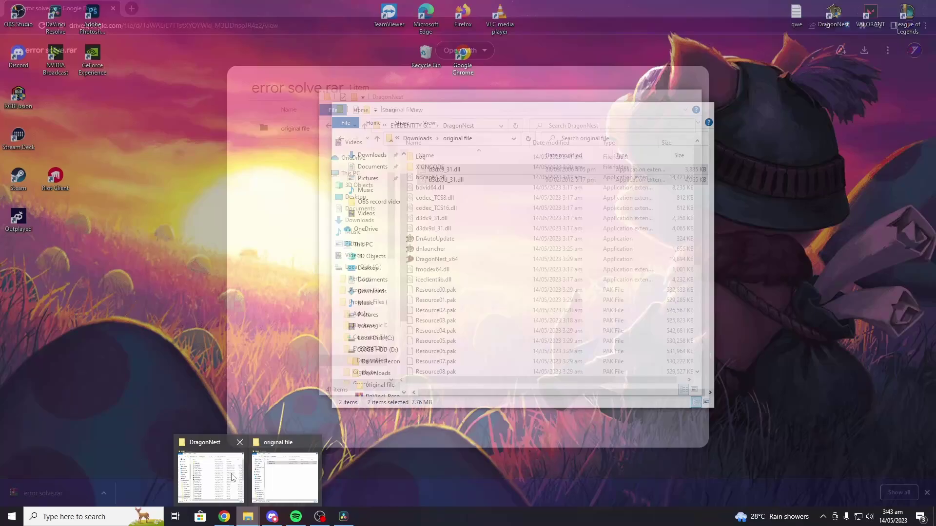
{"action": "left_click_drag", "start_coordinate": [232, 478], "coordinate": [460, 283]}
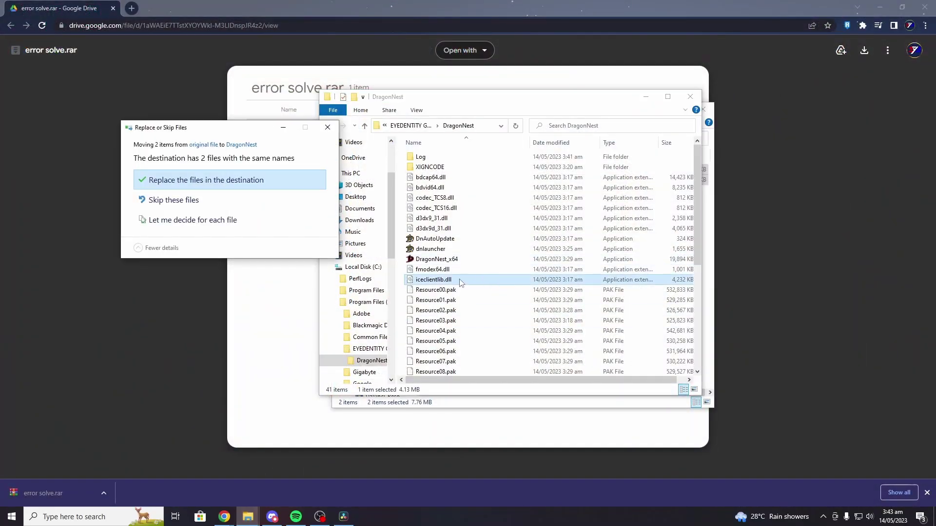
{"action": "left_click", "coordinate": [236, 186]}
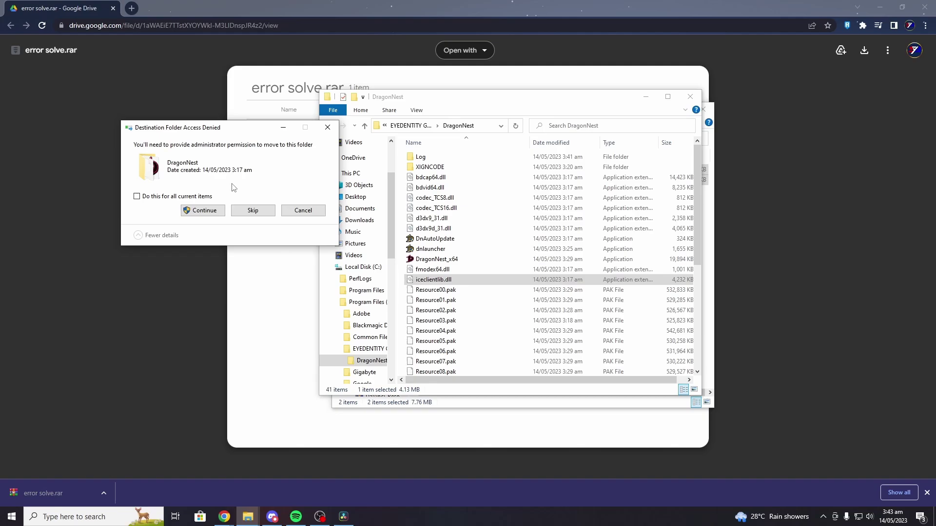
{"action": "left_click", "coordinate": [213, 210]}
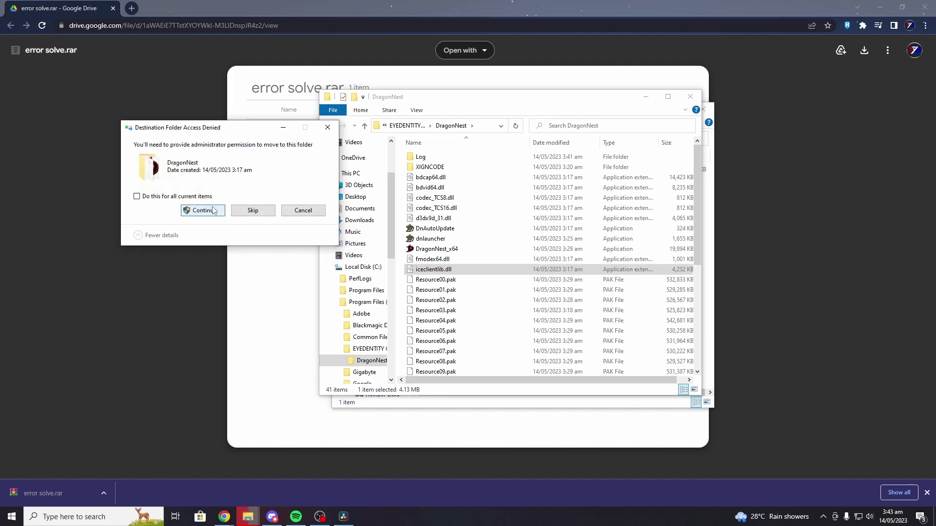
{"action": "left_click", "coordinate": [213, 210]}
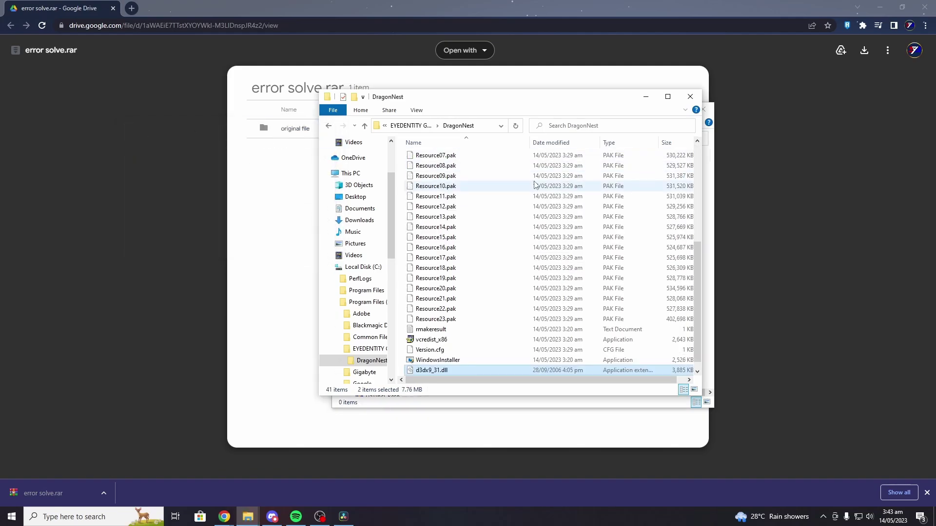
Step: Close both File Explorer windows and minimize the browser to show the desktop
{"action": "left_click", "coordinate": [691, 96]}
{"action": "left_click", "coordinate": [703, 109]}
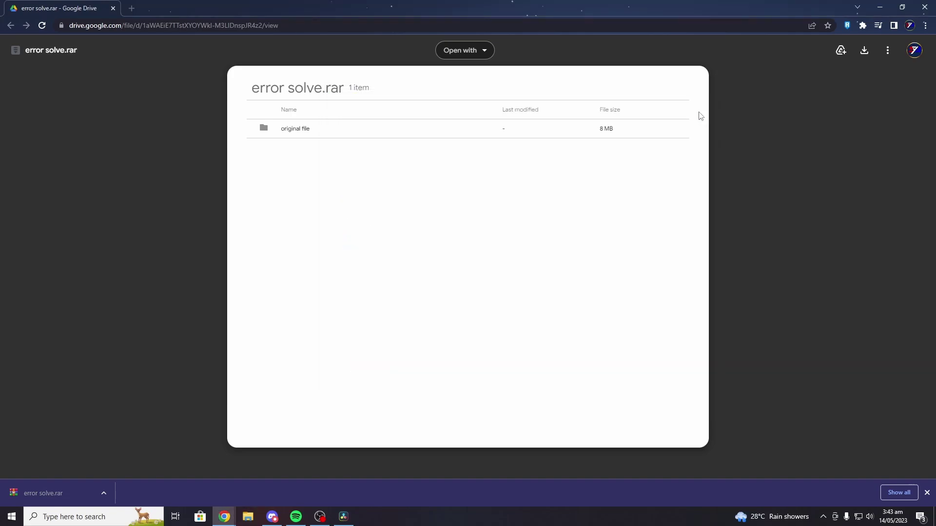
{"action": "left_click", "coordinate": [880, 7]}
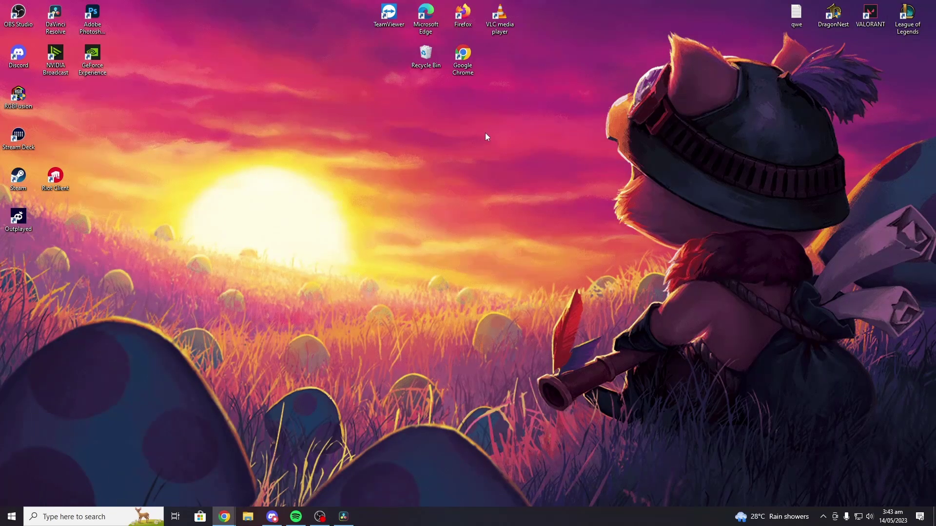
Step: Refresh the desktop and launch the game from the DragonNest shortcut
{"action": "right_click", "coordinate": [485, 133]}
{"action": "left_click", "coordinate": [510, 161]}
{"action": "left_click", "coordinate": [833, 15]}
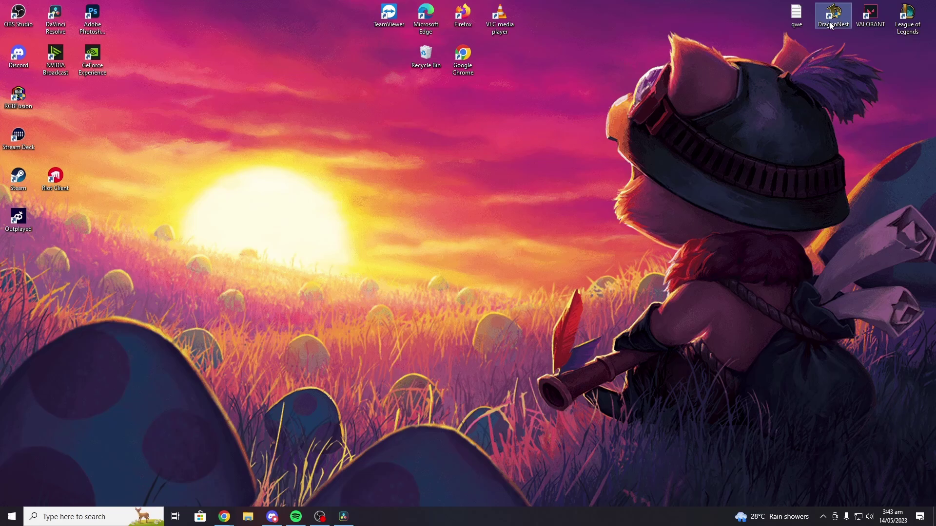